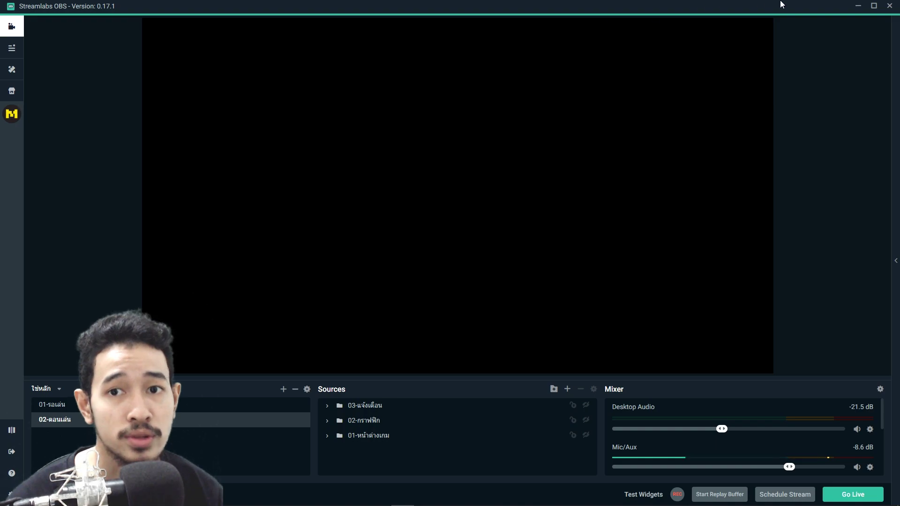
Step: Find Mobcrush Studio in the app store and open the installed app
left_click(12, 97)
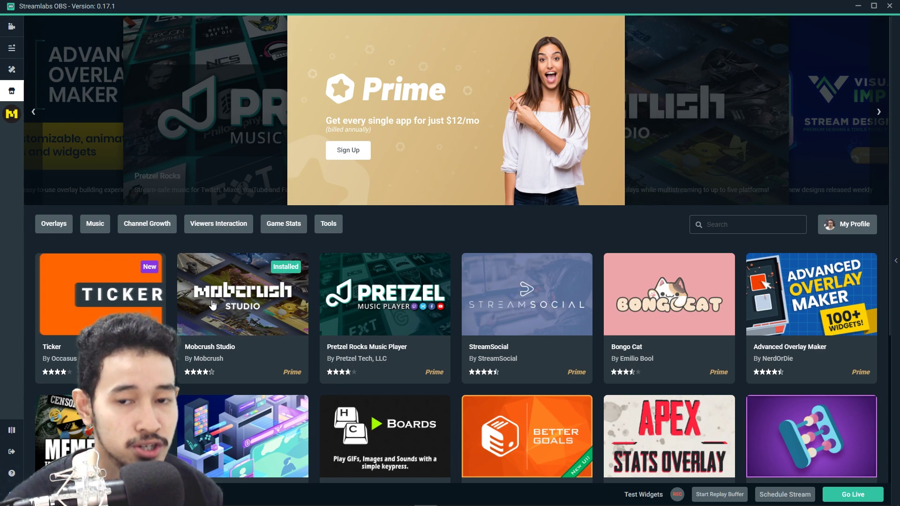
left_click(731, 226)
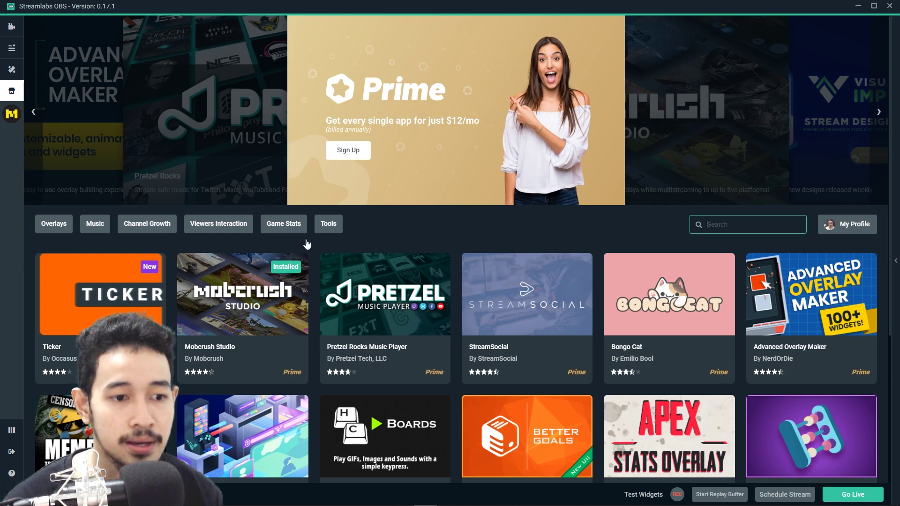
left_click(271, 305)
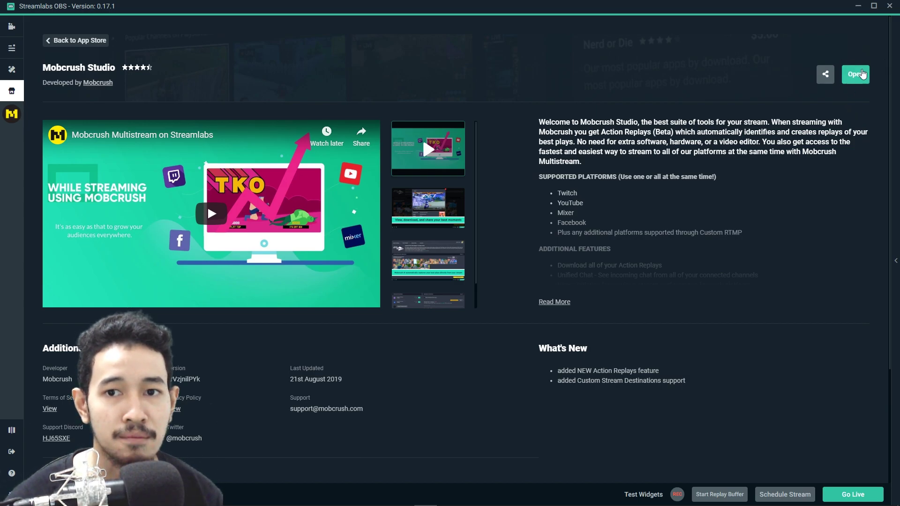
left_click(861, 77)
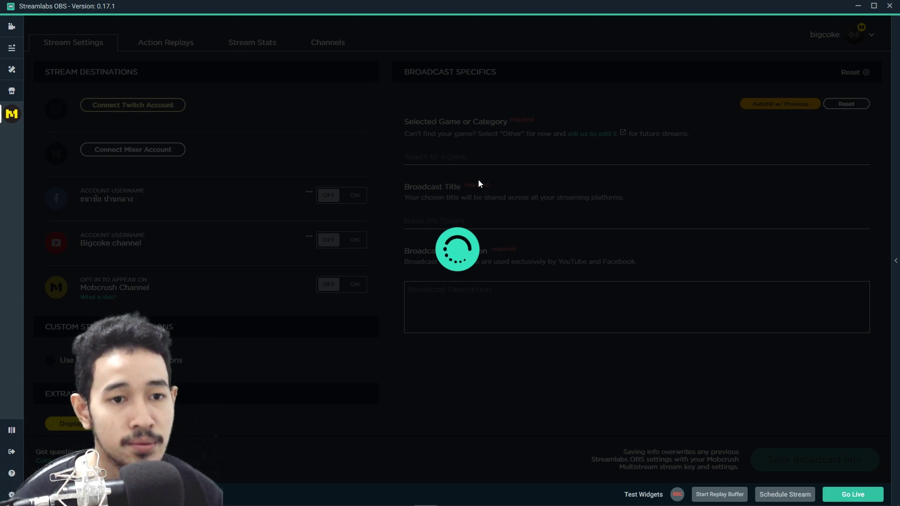
Step: Dismiss the Twitch login and turn on the Facebook and YouTube accounts as stream destinations
left_click(378, 241)
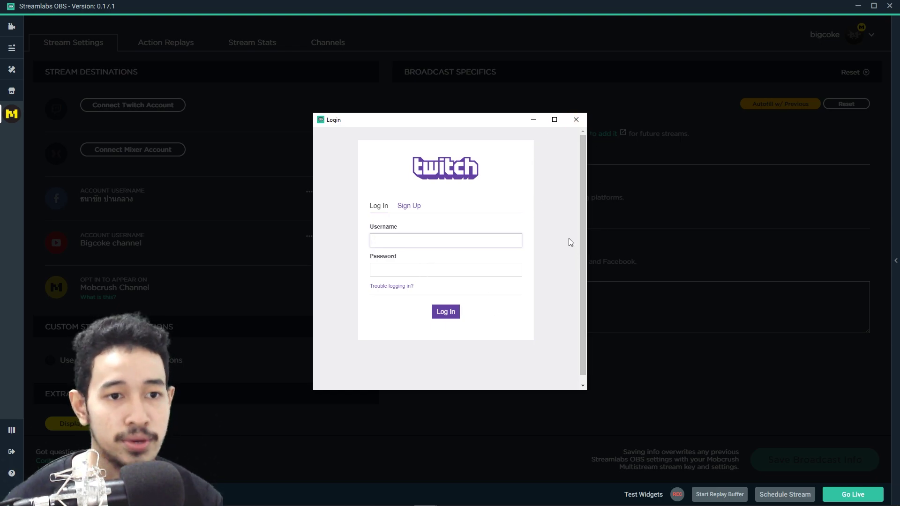
left_click(576, 119)
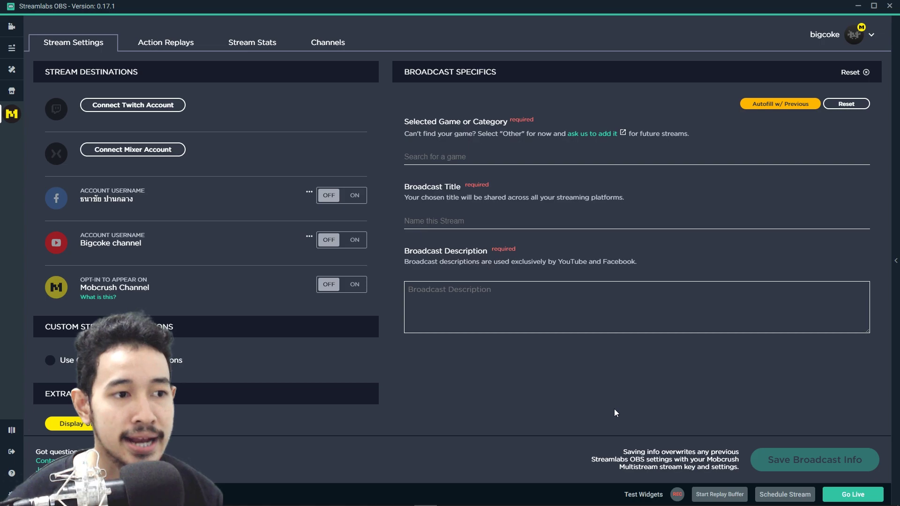
left_click(355, 195)
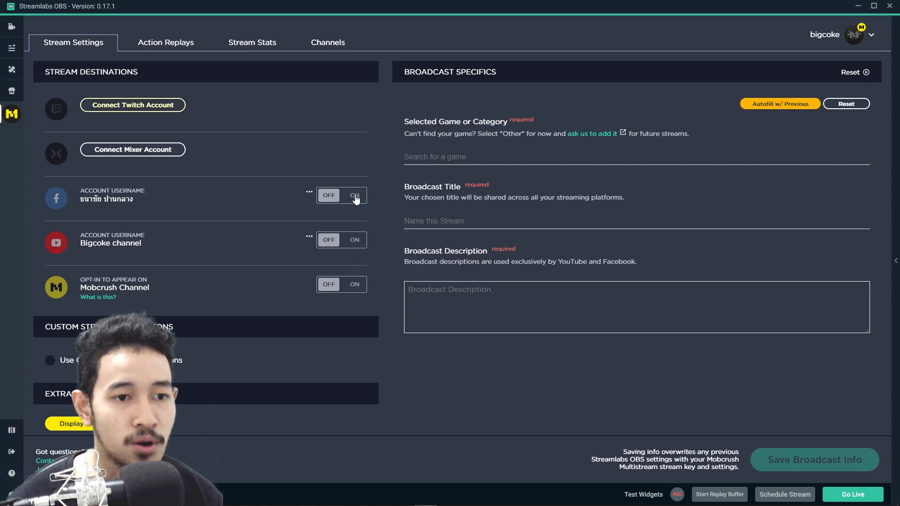
left_click(353, 239)
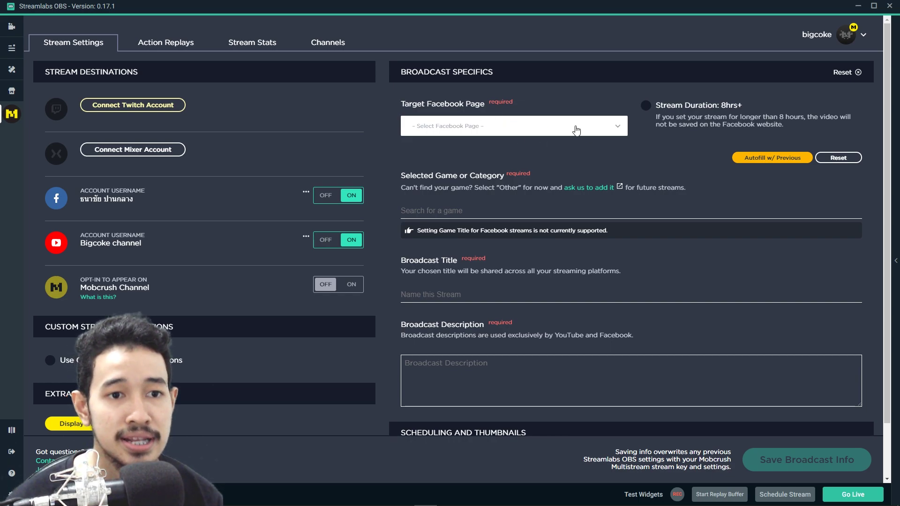
Step: Set the target Facebook page to Bigcoke channel and the selected game to PUBG MOBILE
left_click(611, 131)
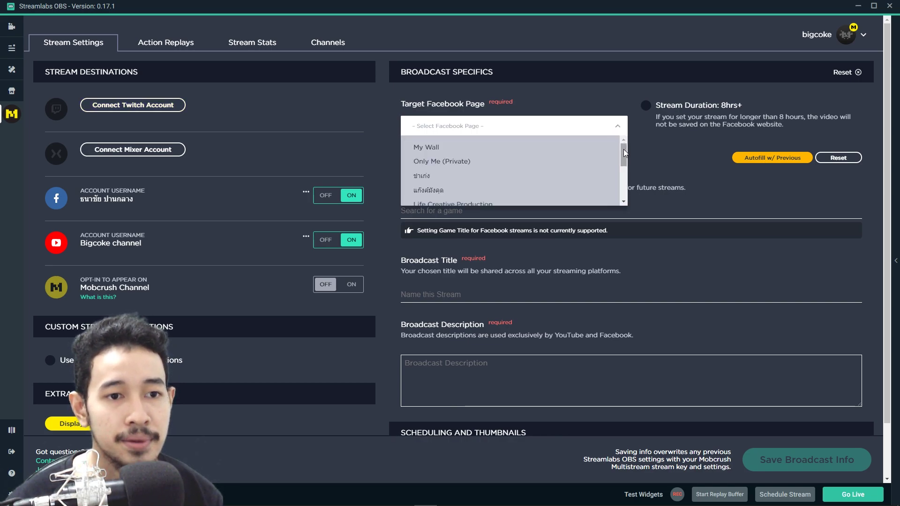
left_click_drag(623, 149, 617, 169)
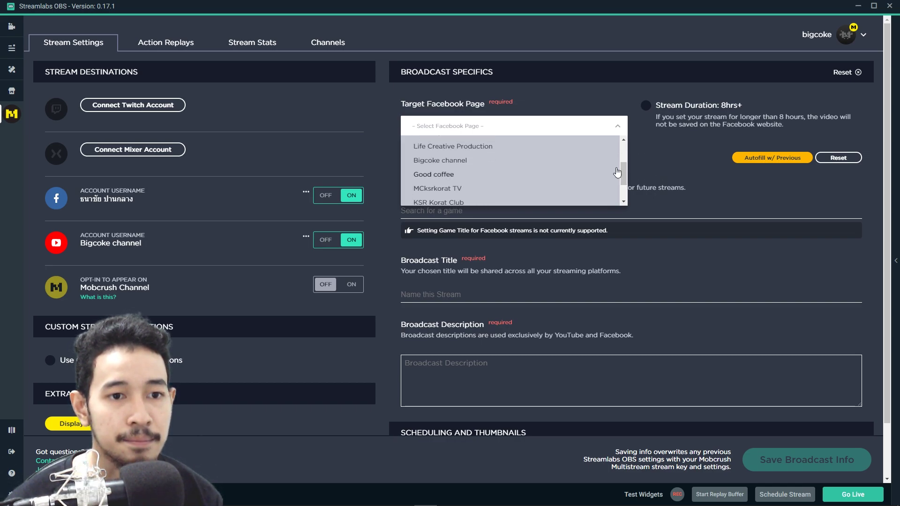
left_click(492, 161)
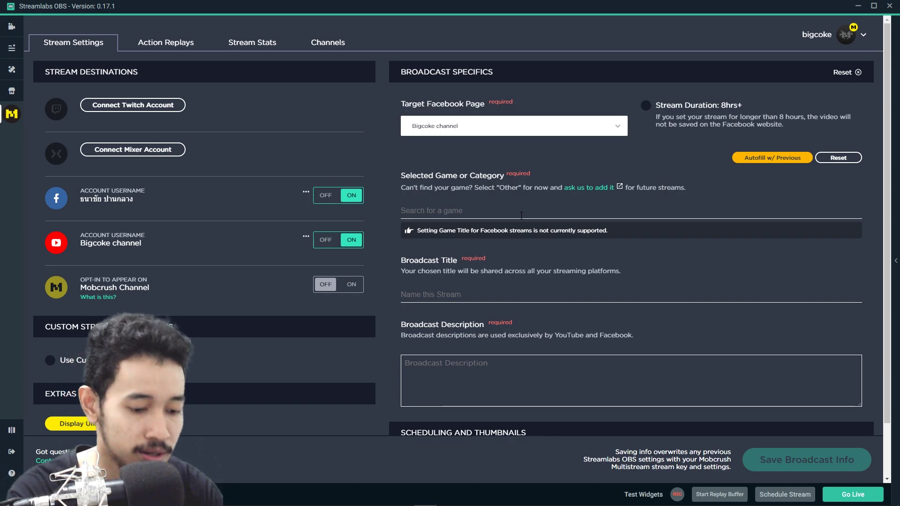
type("pubg")
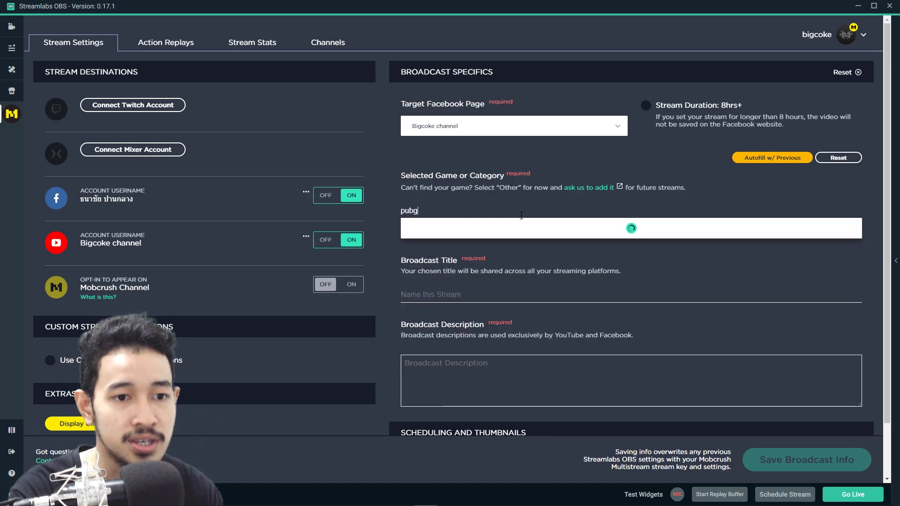
left_click(521, 229)
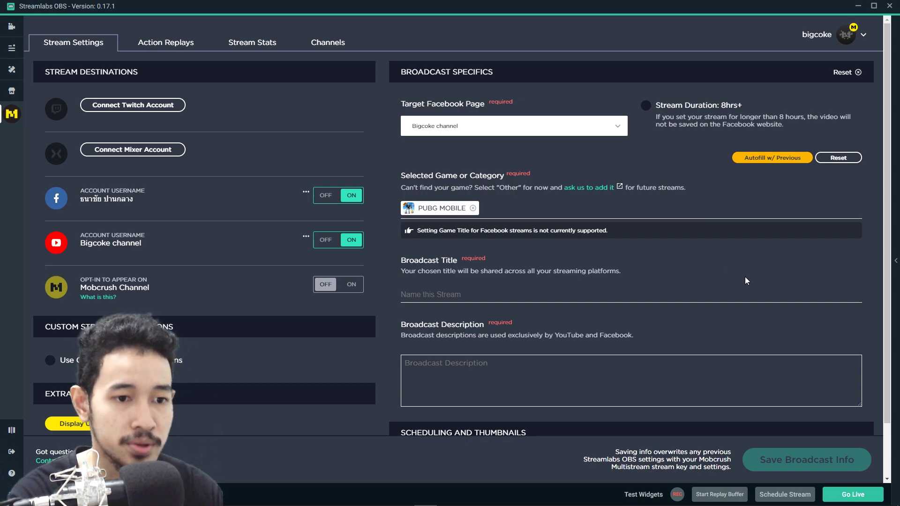
Step: Enter the broadcast title "วันนี้พี่จะมาสตรีม pubgmobile" and the broadcast description "สวัสดี"
type("วันพี้พี่จะมาสด")
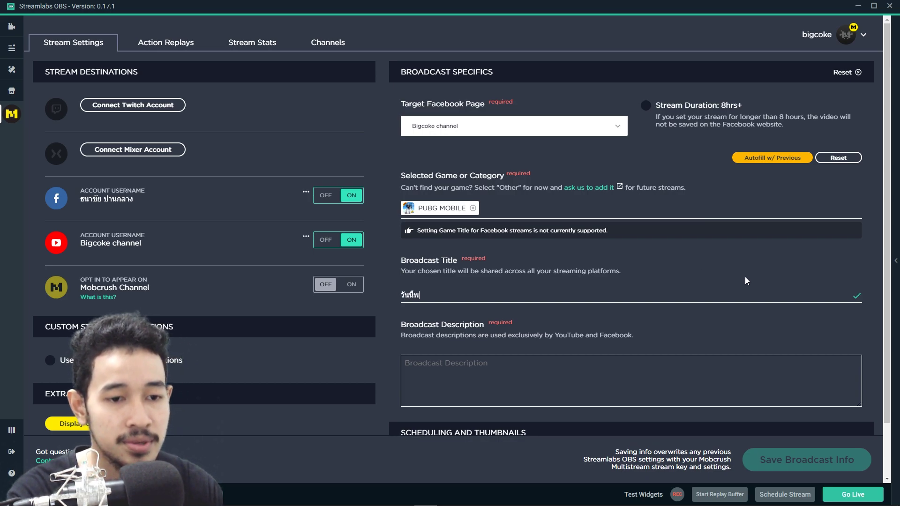
type("รีม pubgmobile")
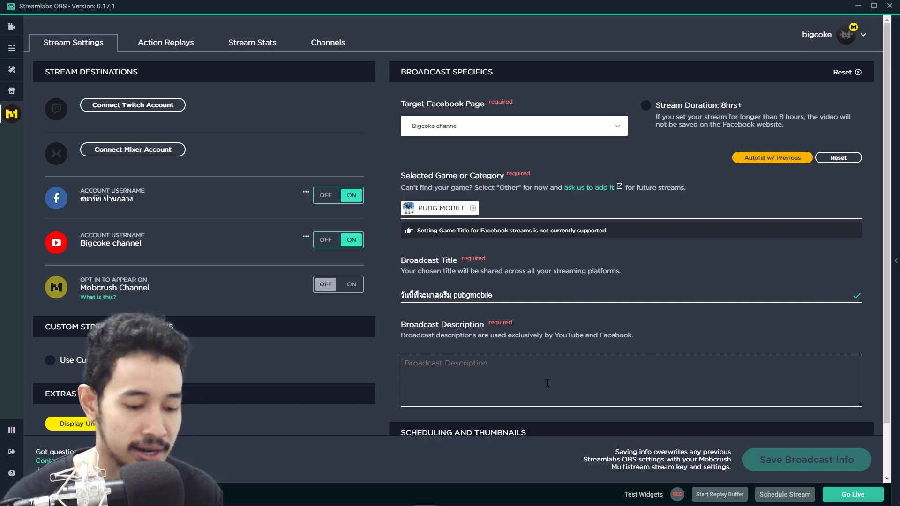
type("lye")
key("BackSpace")
key("BackSpace")
key("BackSpace")
type("สวัสดี")
Step: Display the unified chat window, view it at full and restored size, and minimize it
scroll(585, 384, "down", 1)
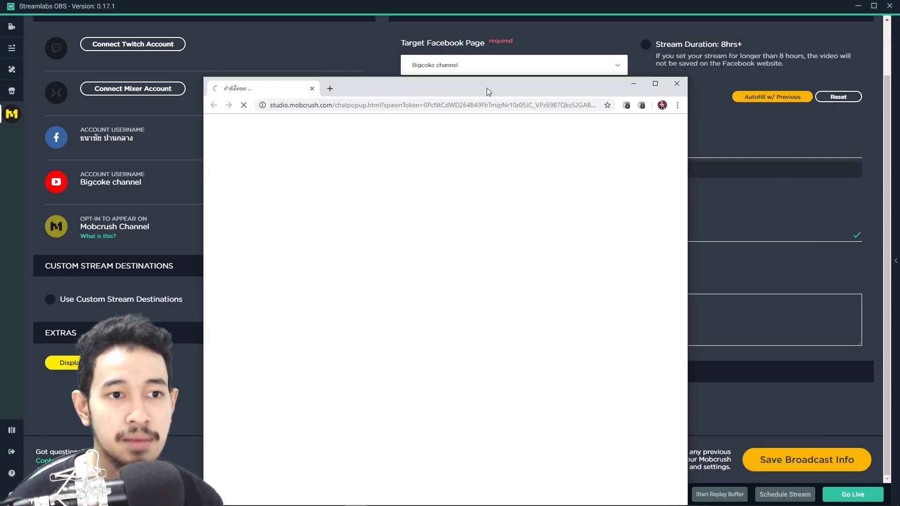
left_click(649, 85)
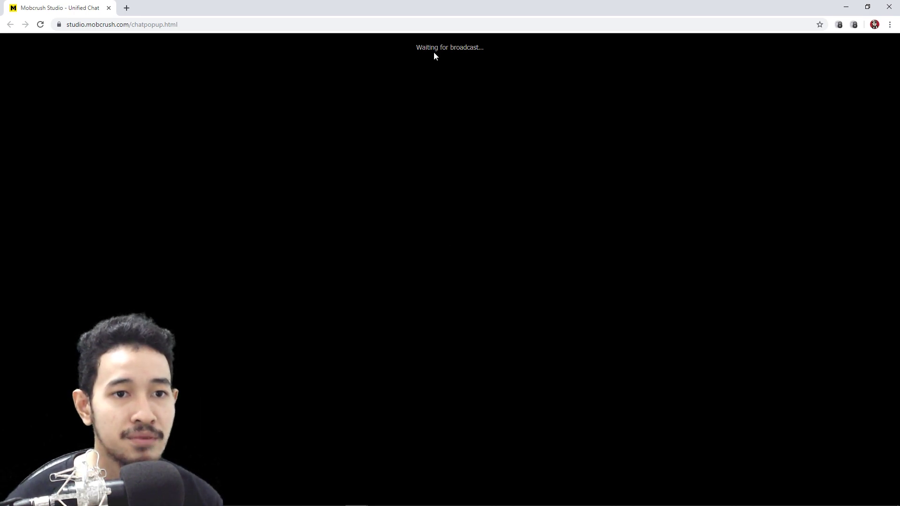
left_click(867, 6)
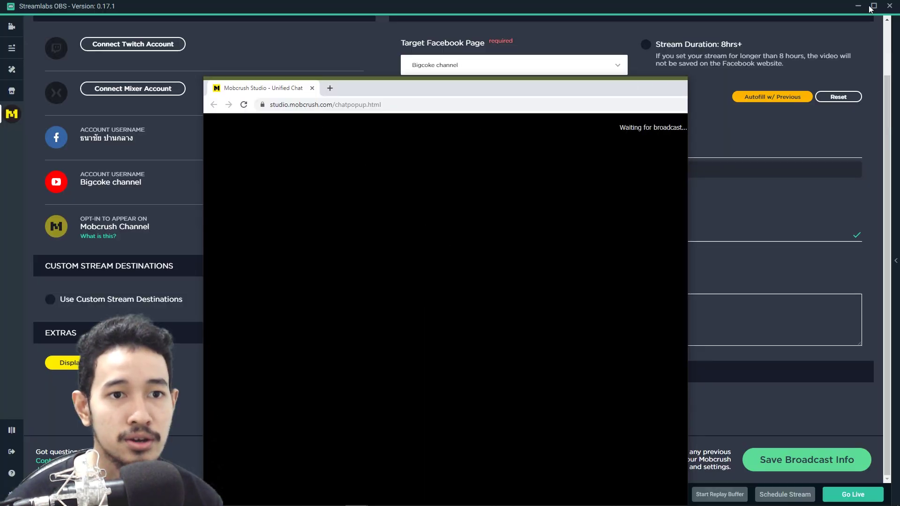
left_click_drag(481, 76, 485, 29)
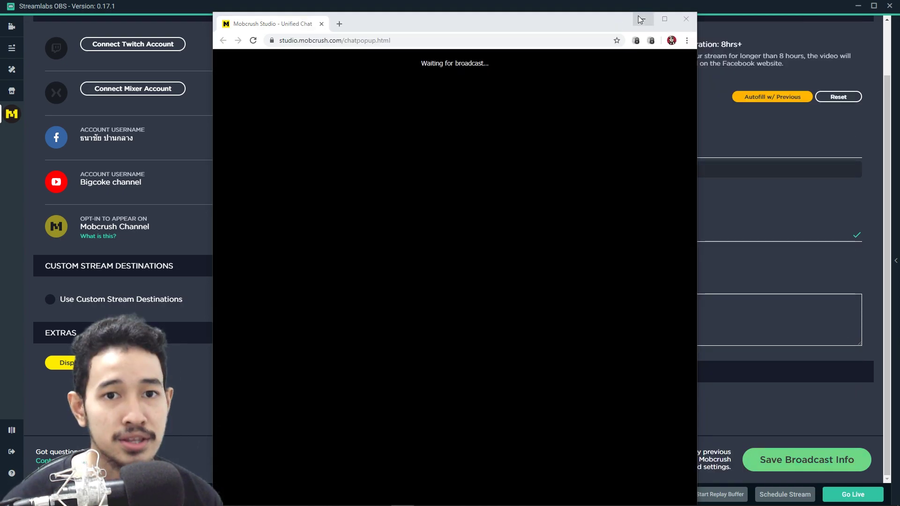
left_click(642, 18)
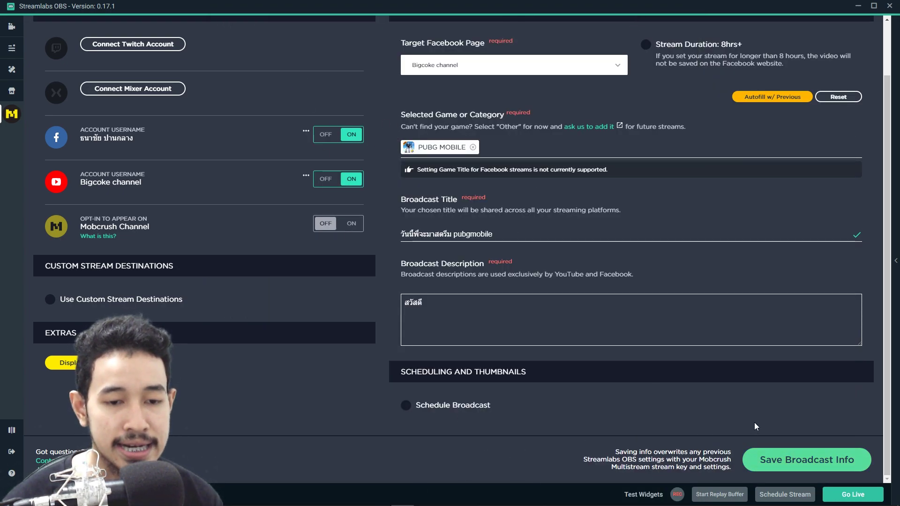
Step: Save the broadcast info and choose the Bigcoke channel page in the go-live stream info
left_click(823, 462)
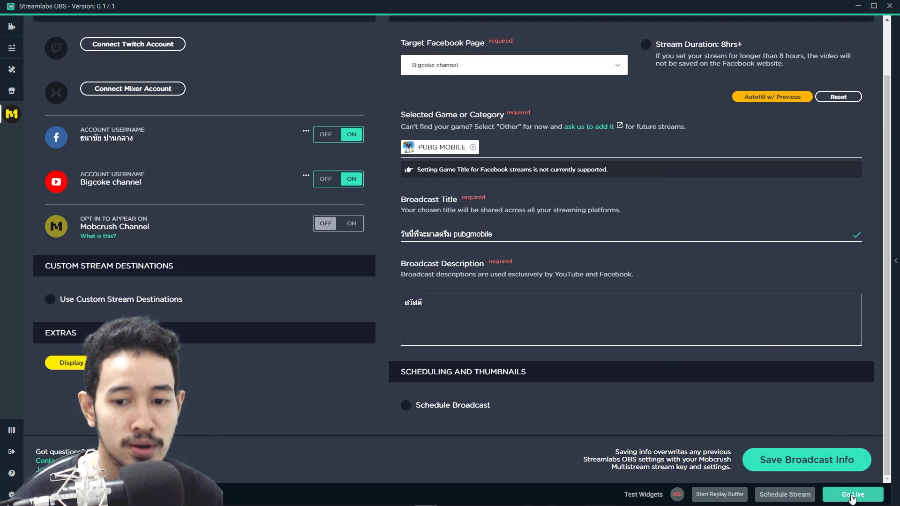
left_click(852, 496)
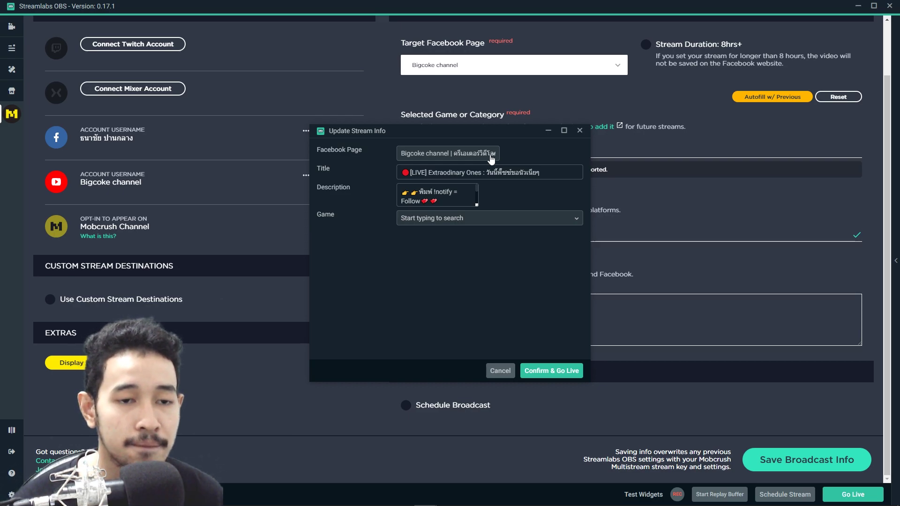
left_click(491, 160)
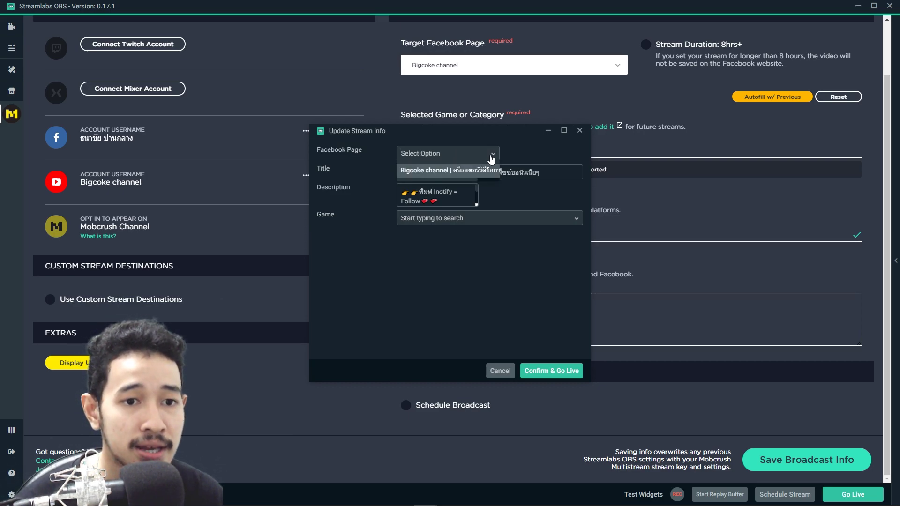
left_click(464, 170)
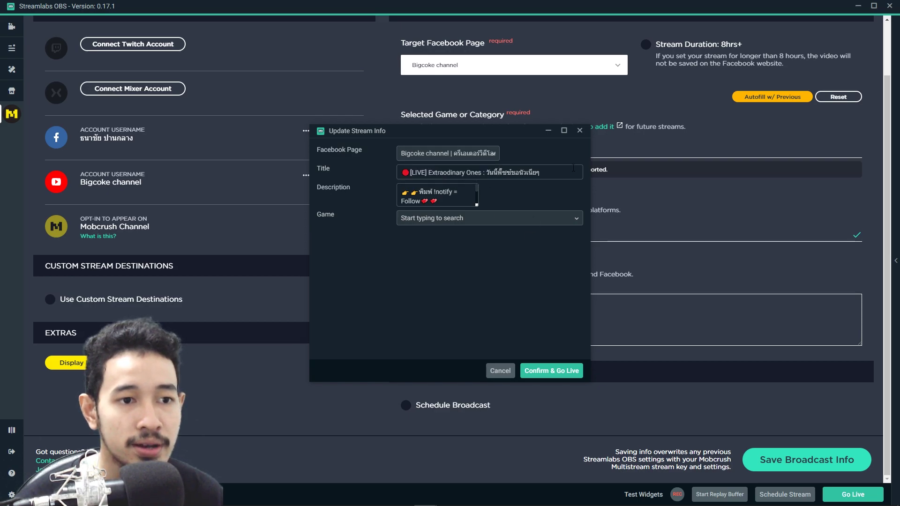
Step: Review the title and description in the go-live stream info and set its game to PUBG Mobile
left_click_drag(572, 168, 410, 172)
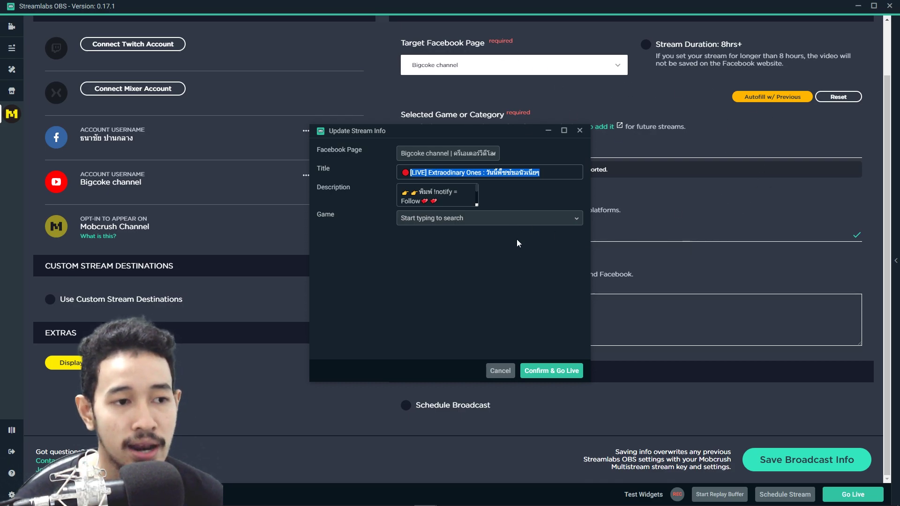
left_click(411, 172)
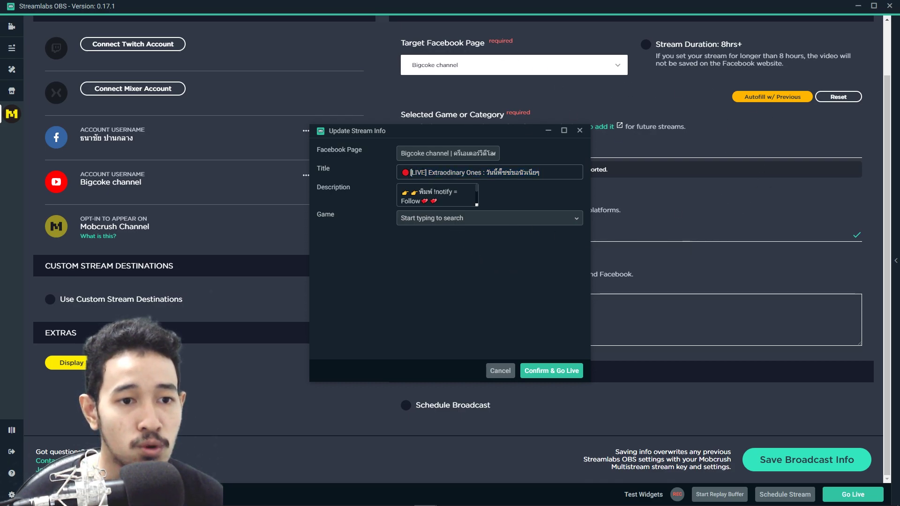
left_click_drag(537, 171, 377, 165)
left_click(502, 296)
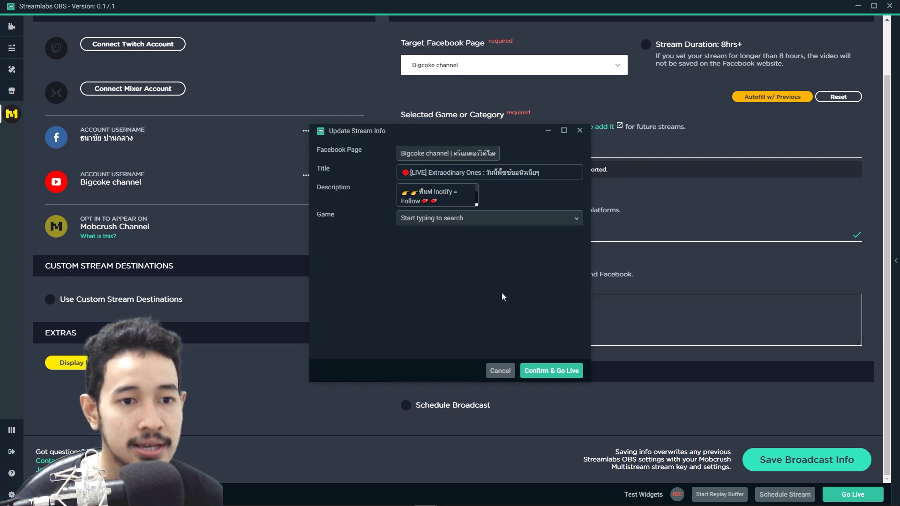
left_click_drag(443, 200, 399, 189)
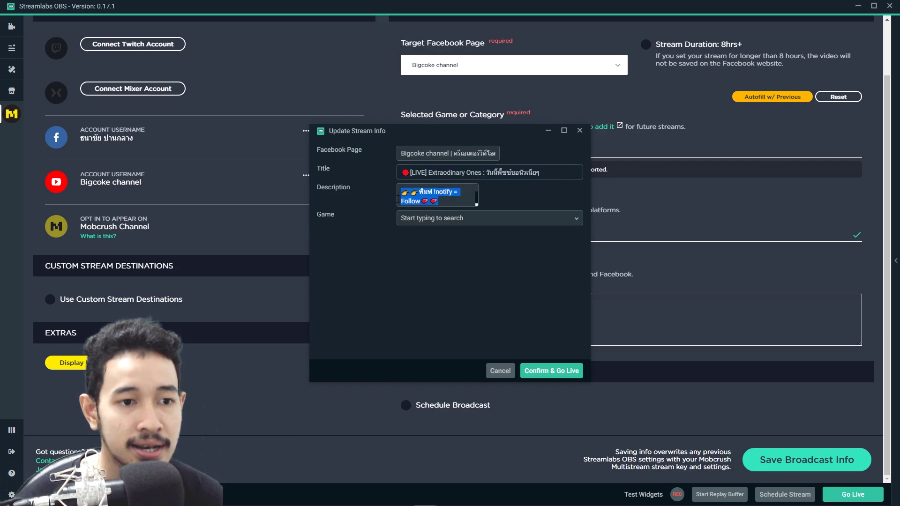
left_click(476, 223)
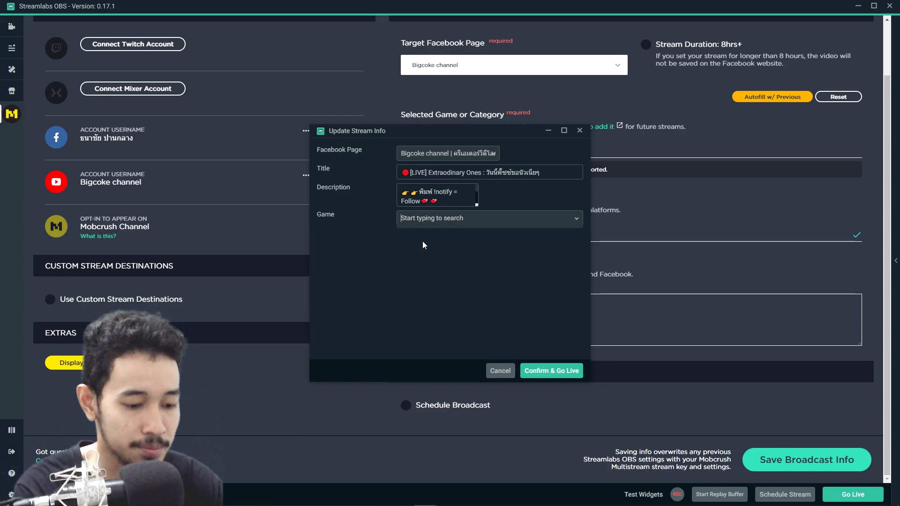
type("pubg mobi")
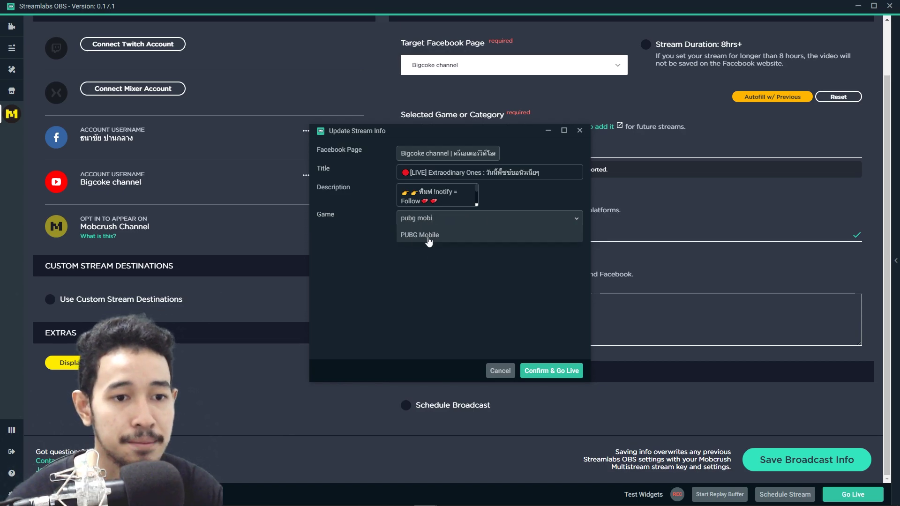
left_click(432, 236)
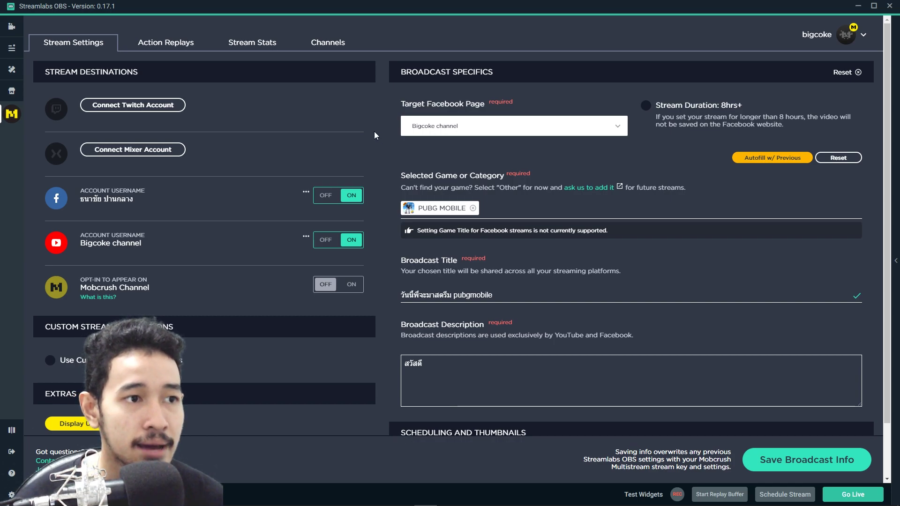
Step: Look through Mobcrush's replay, channel and stats pages and view the viewers graph of the "Extraodinary Ones" stream
left_click(176, 47)
left_click(225, 44)
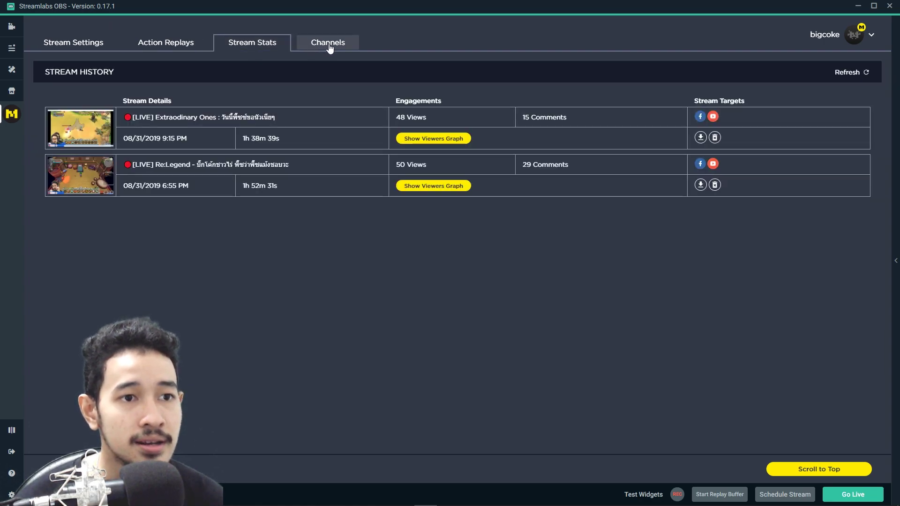
left_click(312, 46)
left_click(262, 41)
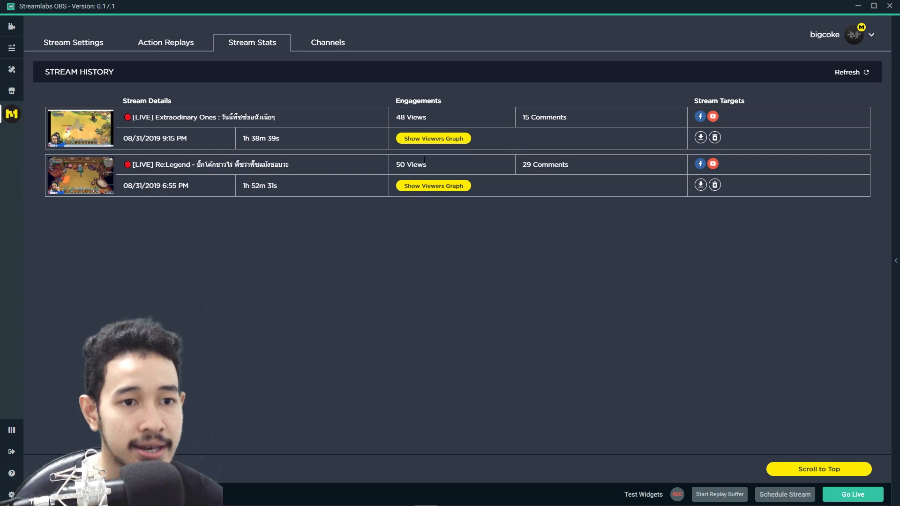
left_click(441, 141)
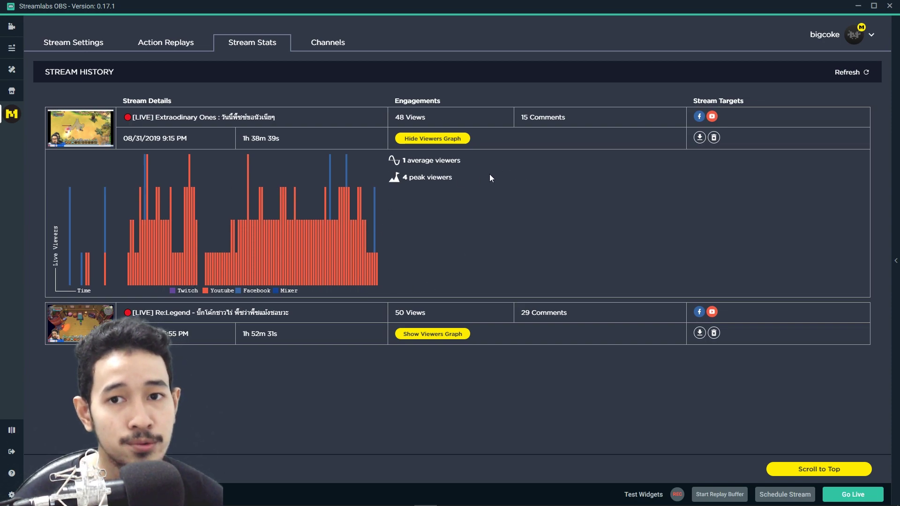
left_click(469, 139)
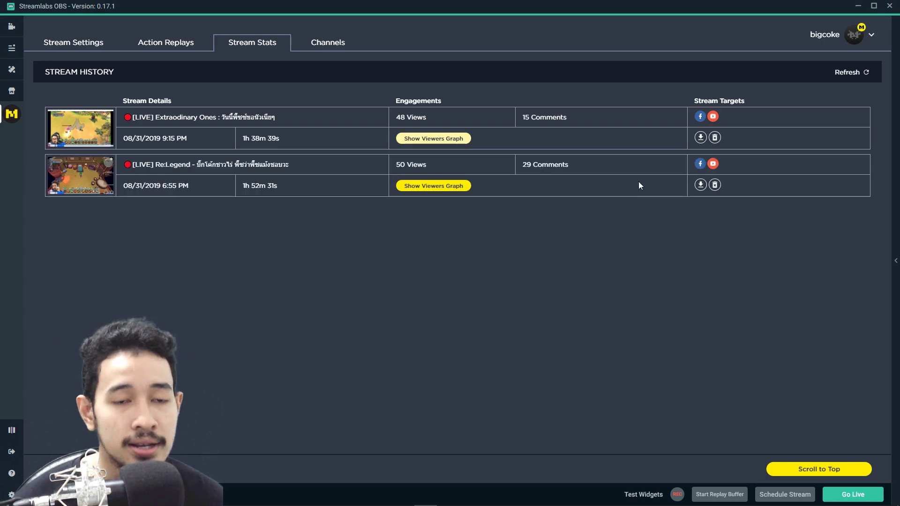
Step: Download the video of the "Extraodinary Ones" stream from the stream history, then view the browser window at full and restored size
triple_click(585, 119)
left_click(592, 117)
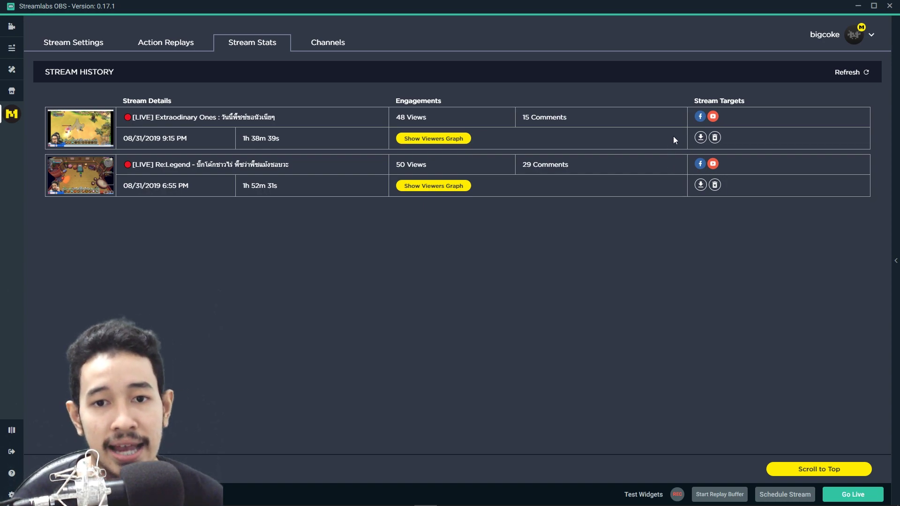
left_click(700, 138)
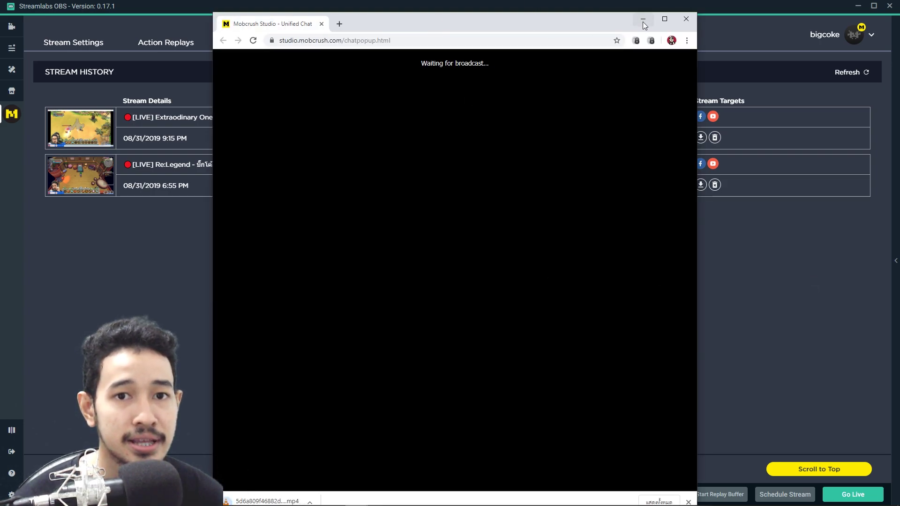
left_click(663, 20)
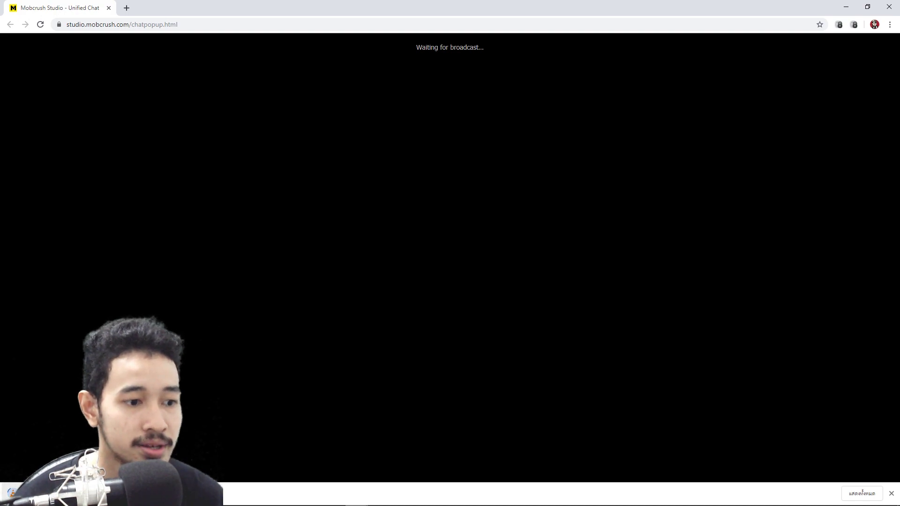
left_click(867, 7)
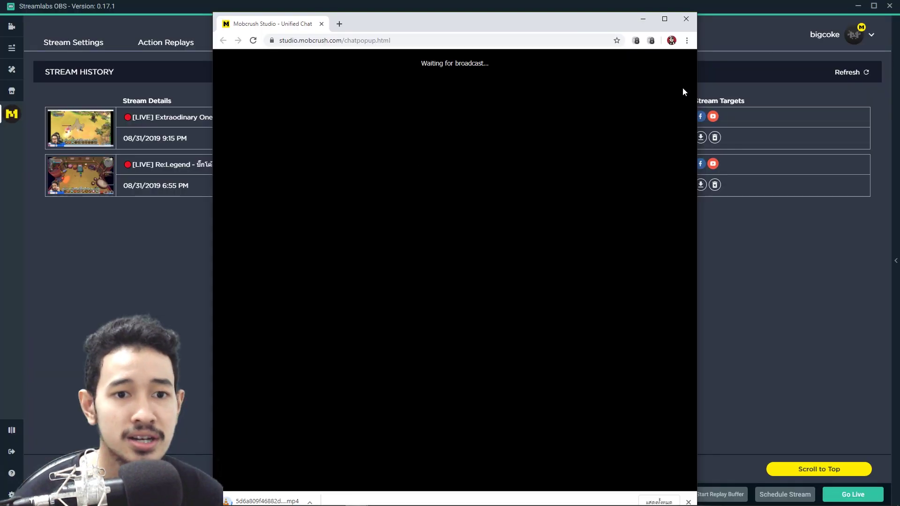
left_click(829, 262)
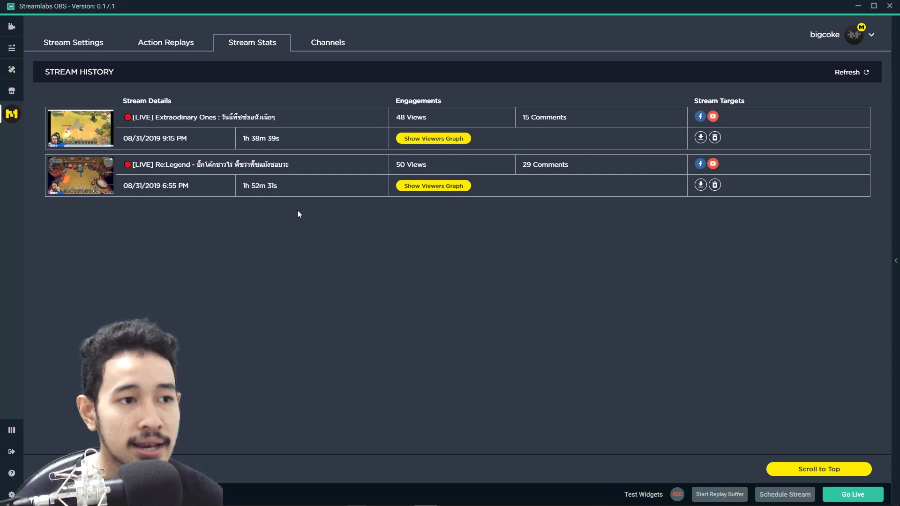
Step: Open Mobcrush's stream settings, bring up the already open unified chat window in the browser, and return to the settings page
left_click(60, 45)
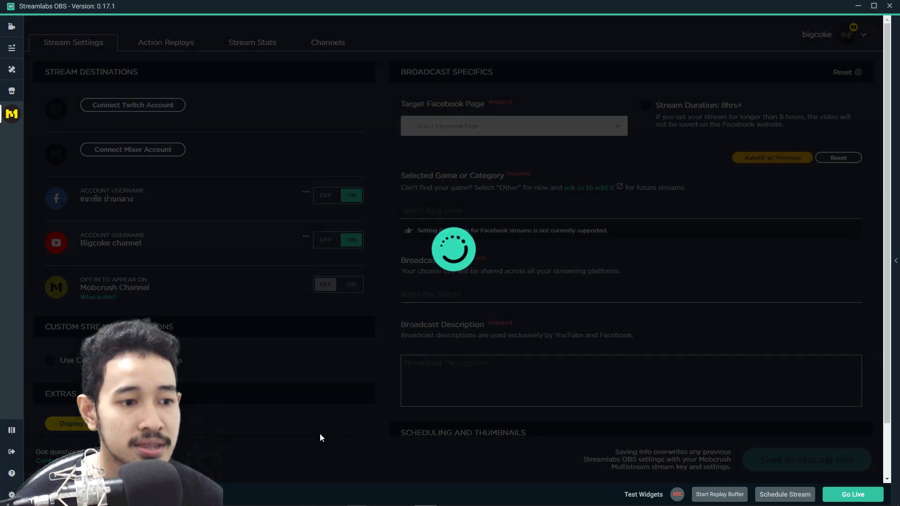
scroll(73, 371, "down", 2)
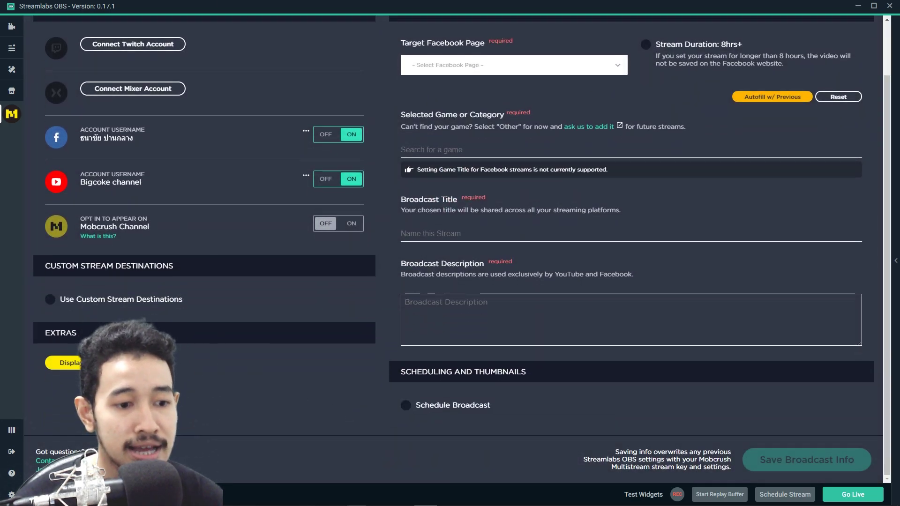
mouse_move(291, 499)
left_click(356, 497)
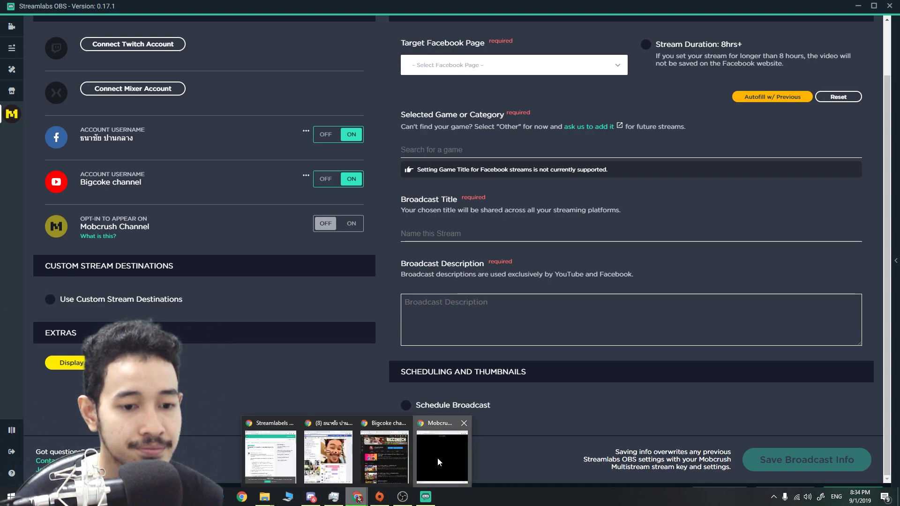
left_click(446, 461)
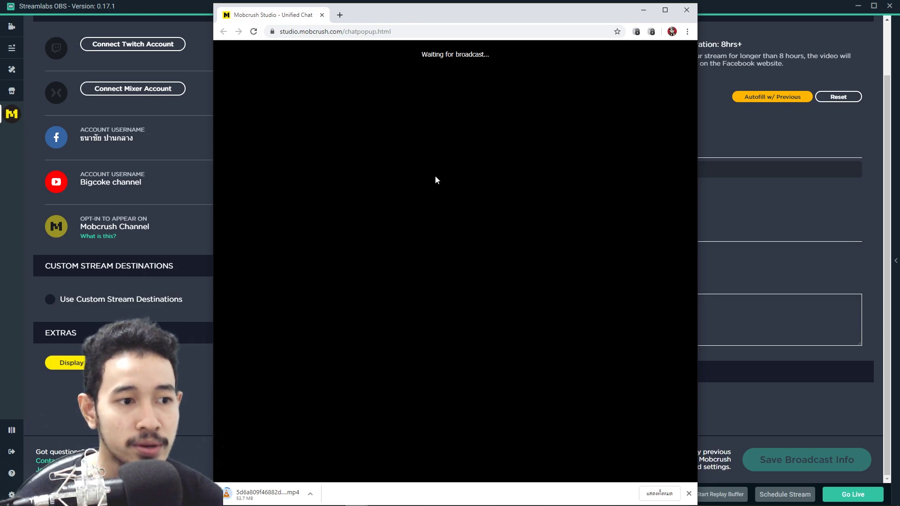
left_click(187, 426)
scroll(707, 253, "up", 2)
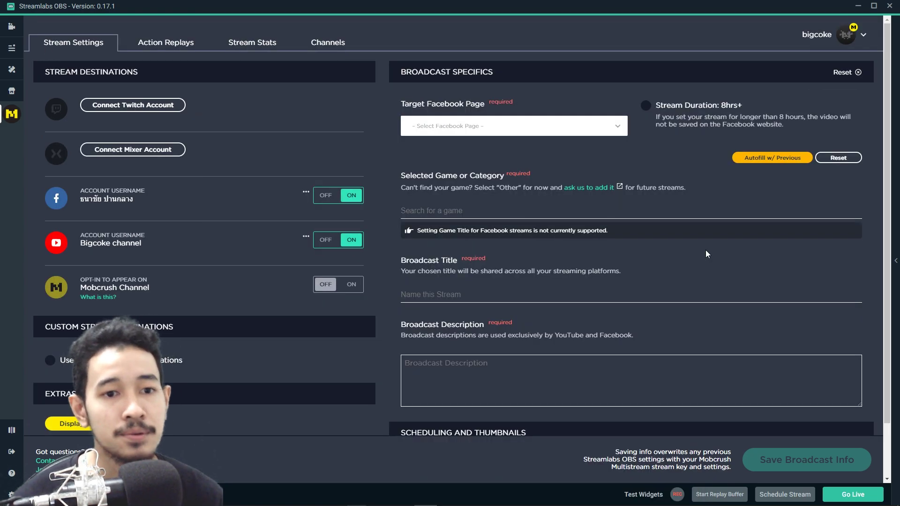